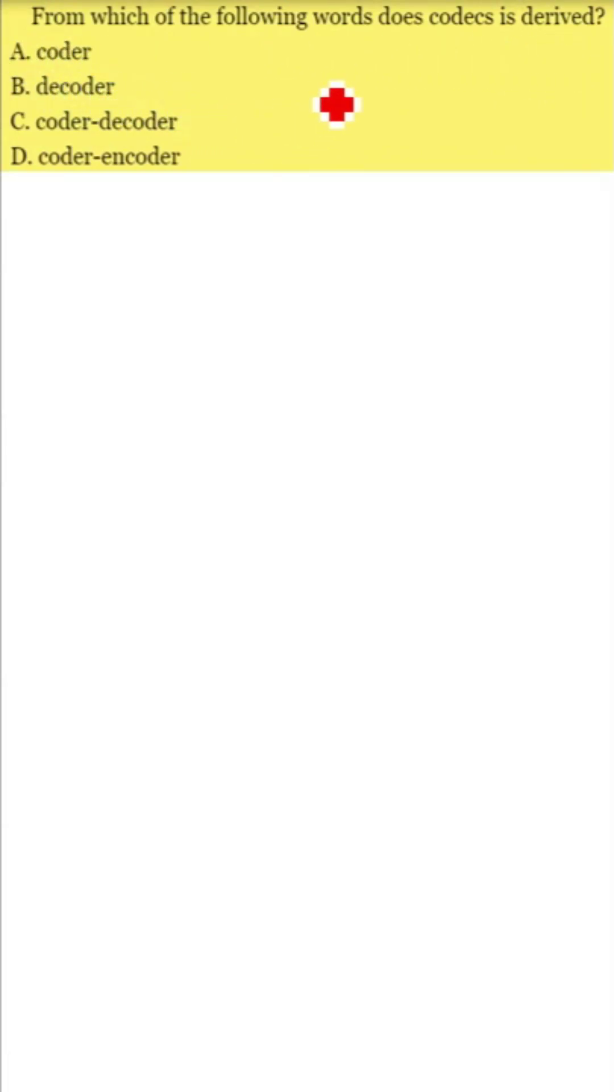
Show 'Answer: C' and the banner explaining codec means coder plus decoder.
{"action": "left_click", "coordinate": [351, 124]}
{"action": "left_click", "coordinate": [346, 132]}
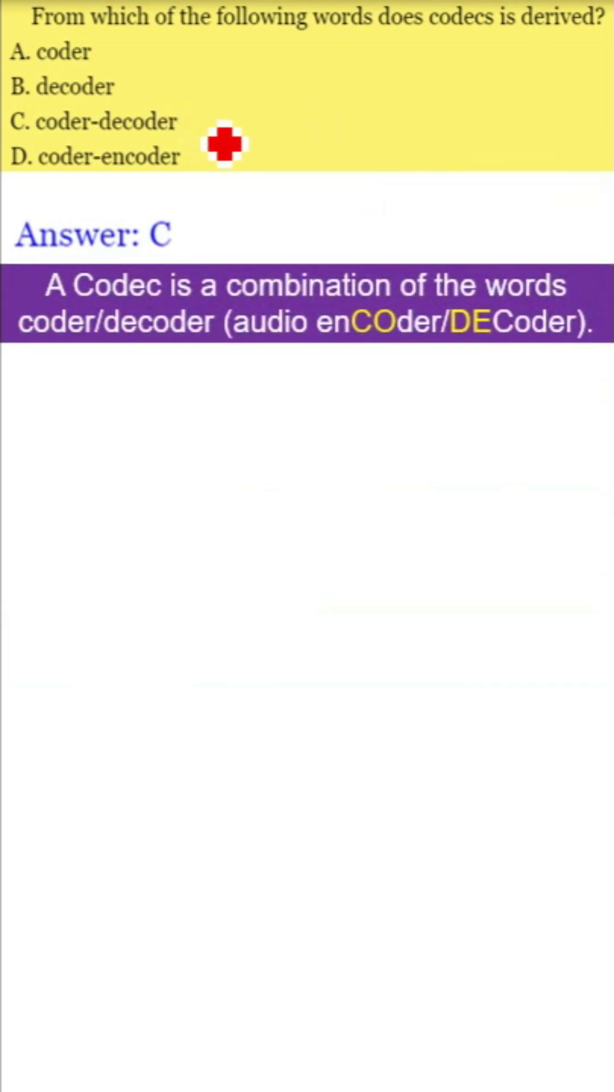
Underline the coder-decoder option and the word coder in the explanation in red.
{"action": "left_click_drag", "start_coordinate": [52, 128], "coordinate": [154, 128]}
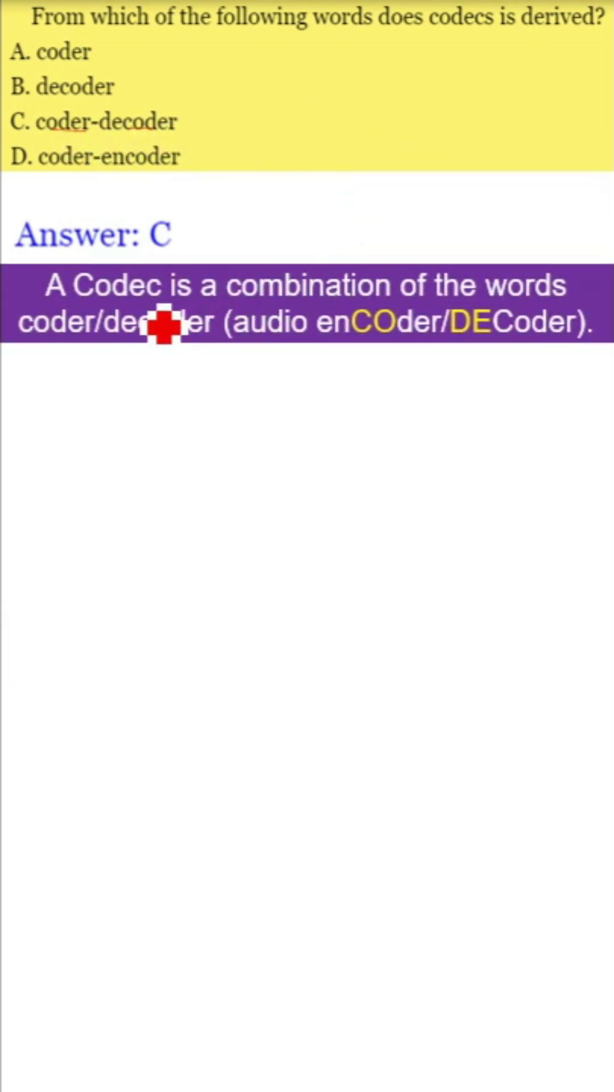
{"action": "left_click_drag", "start_coordinate": [35, 340], "coordinate": [205, 341]}
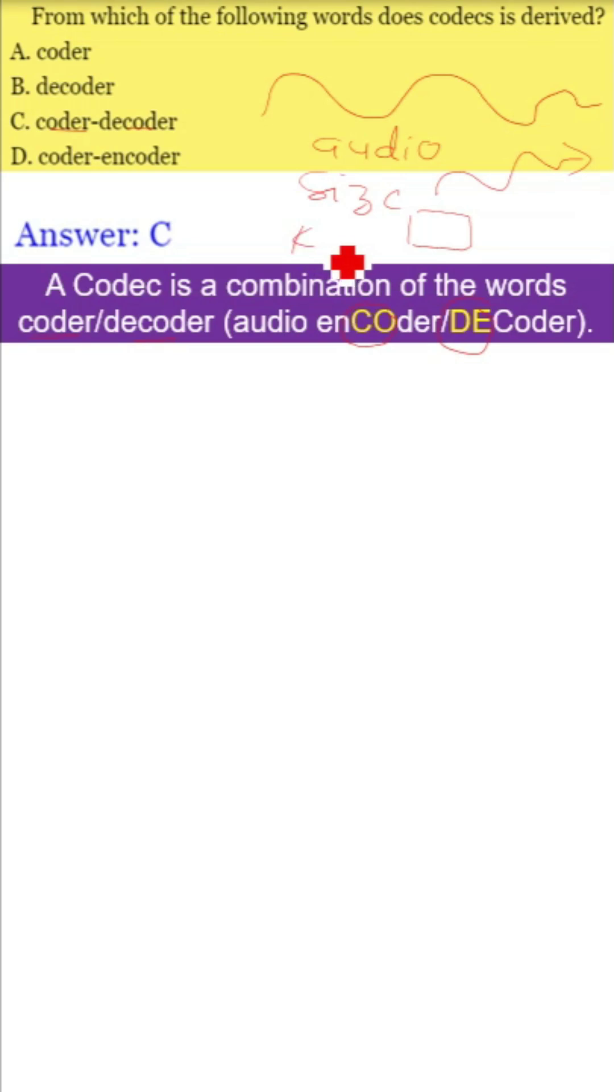
Finish the handwritten 'Keep' note, then circle 'co' in coder and 'de' in decoder.
{"action": "left_click_drag", "start_coordinate": [363, 231], "coordinate": [367, 256]}
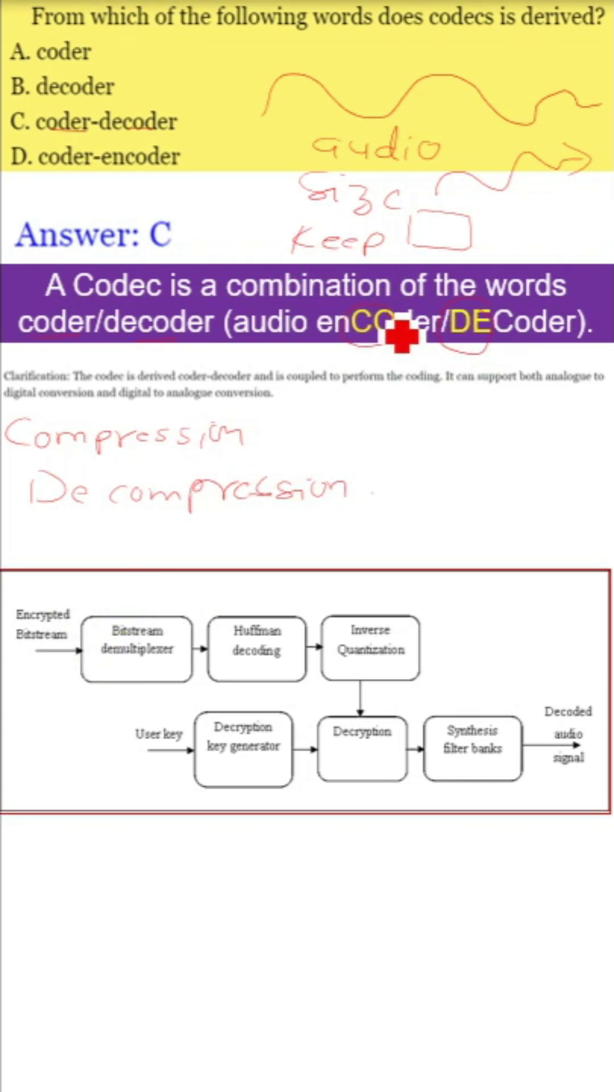
{"action": "left_click_drag", "start_coordinate": [26, 322], "coordinate": [51, 333]}
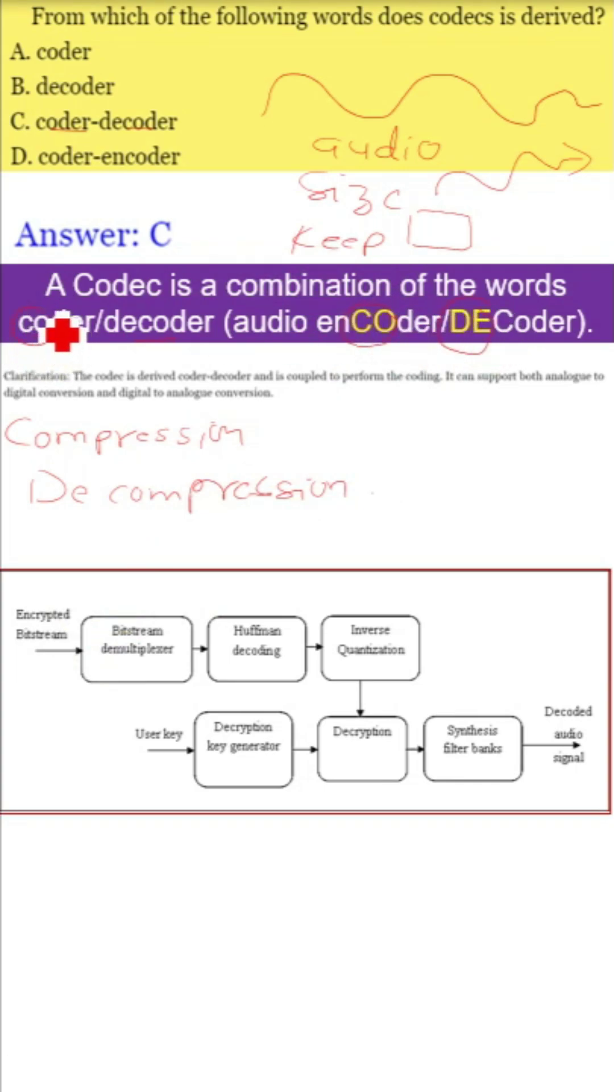
{"action": "left_click_drag", "start_coordinate": [157, 324], "coordinate": [128, 337]}
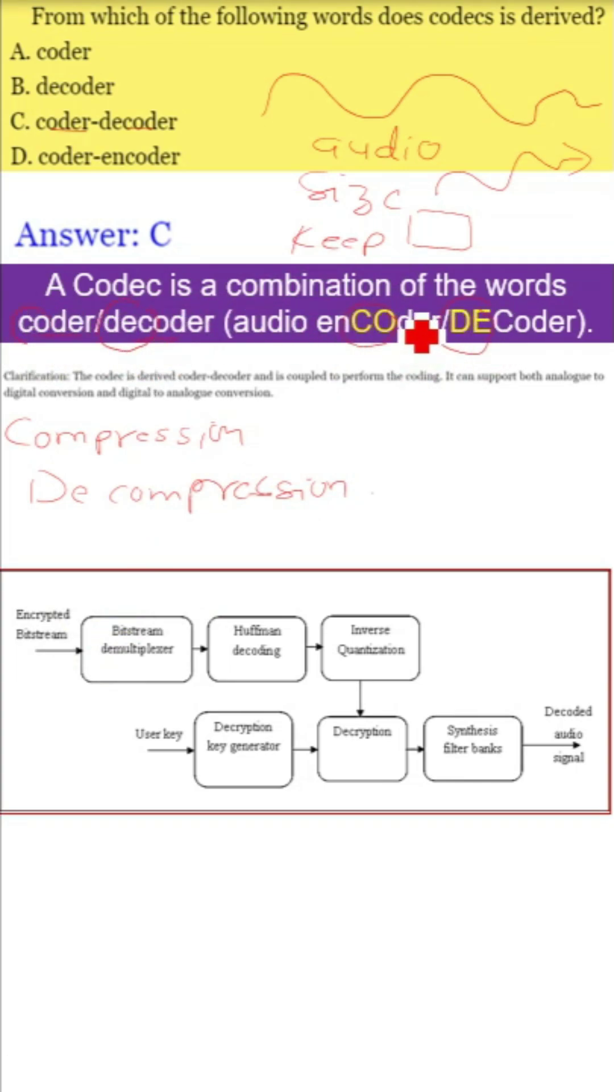